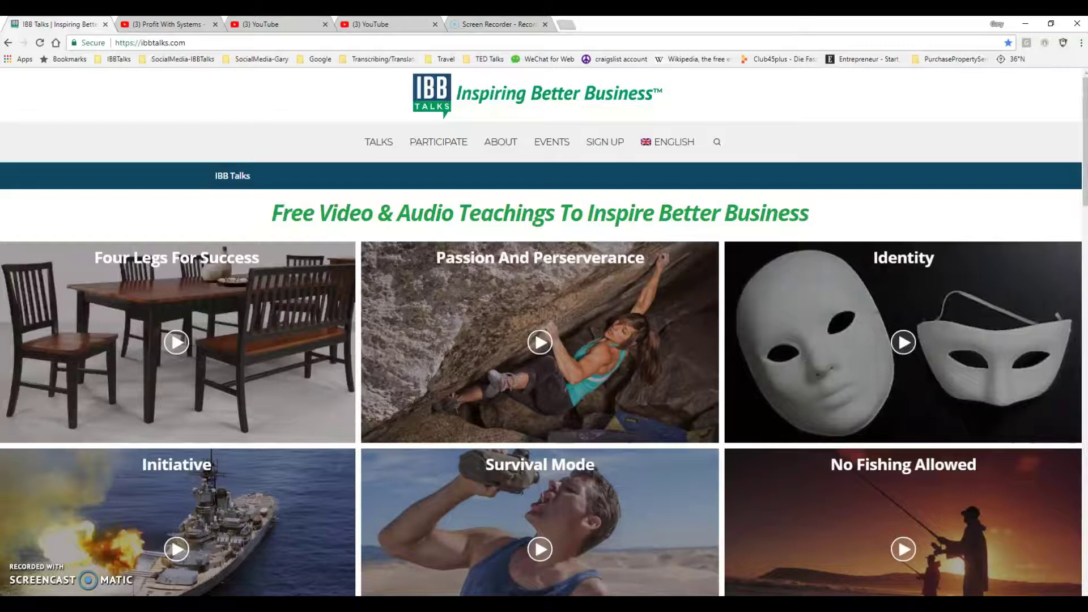
Open the Survival Mode talk from the Talks listing on the IBB Talks website
mouse_move(311, 401)
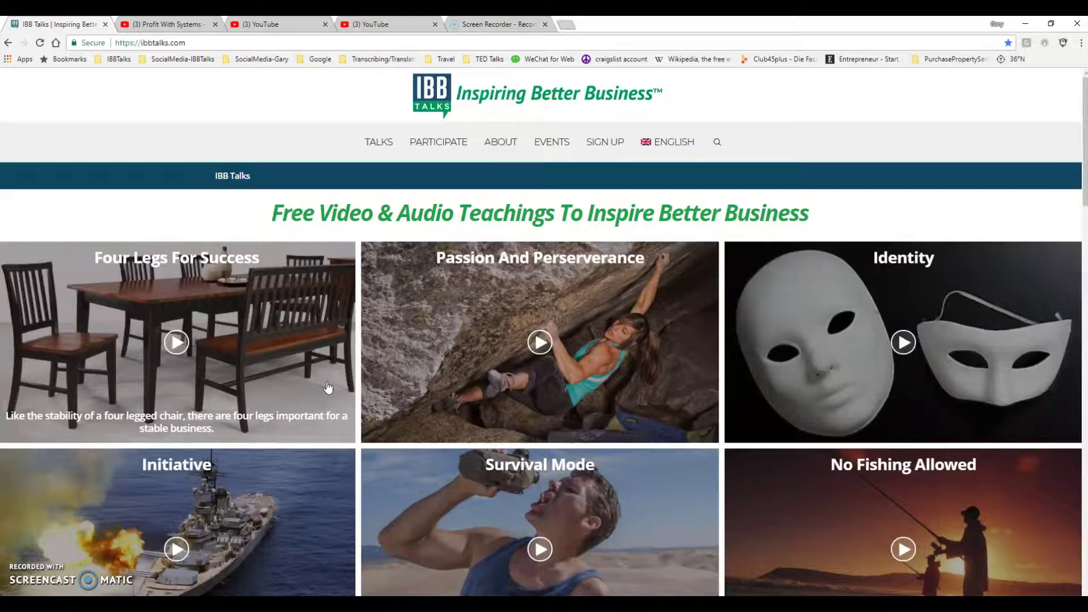
click(378, 143)
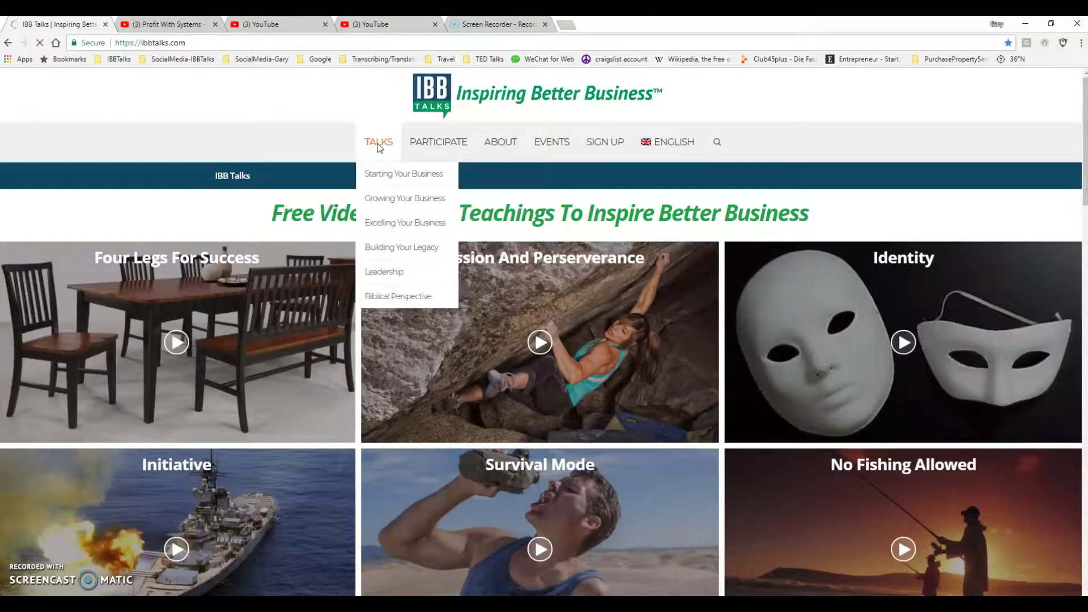
click(379, 146)
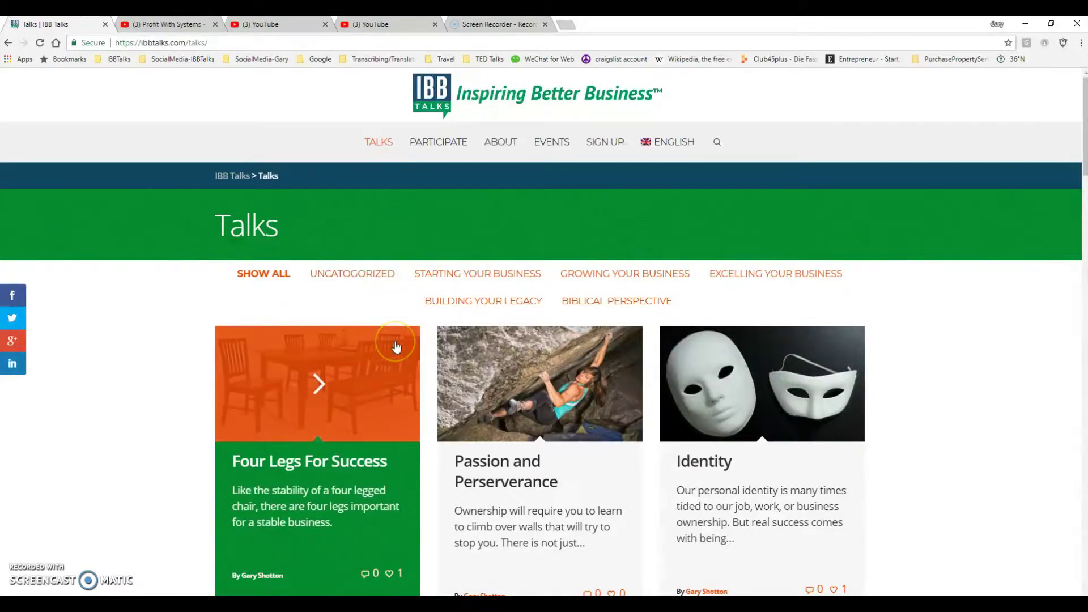
scroll(498, 266, down, 7)
scroll(499, 264, down, 3)
scroll(500, 264, up, 4)
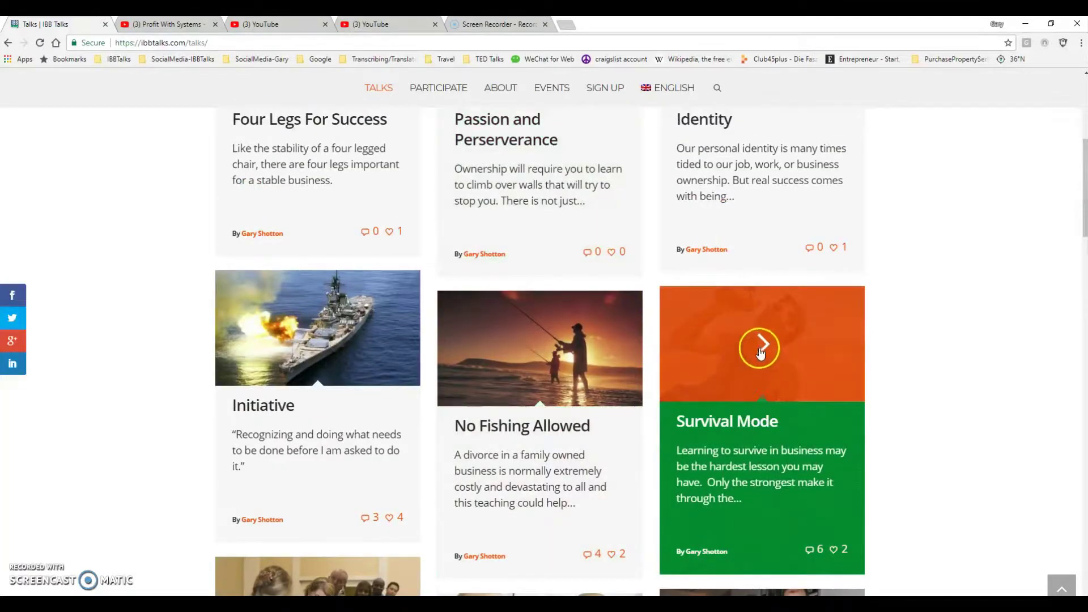
click(763, 350)
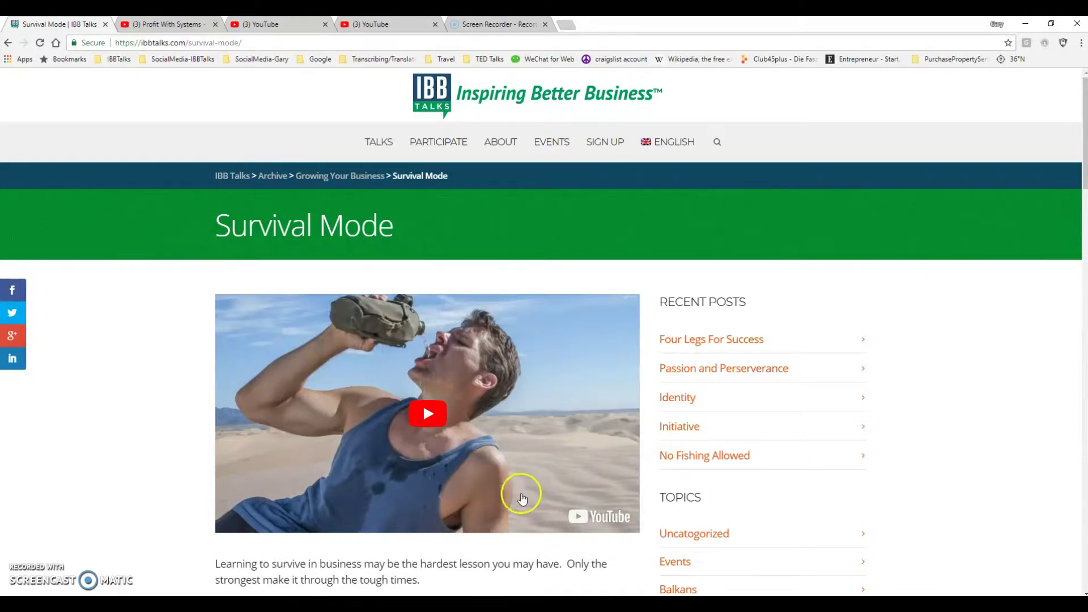
Start the embedded Survival Mode video, pause it and dismiss the suggested videos overlay
click(425, 411)
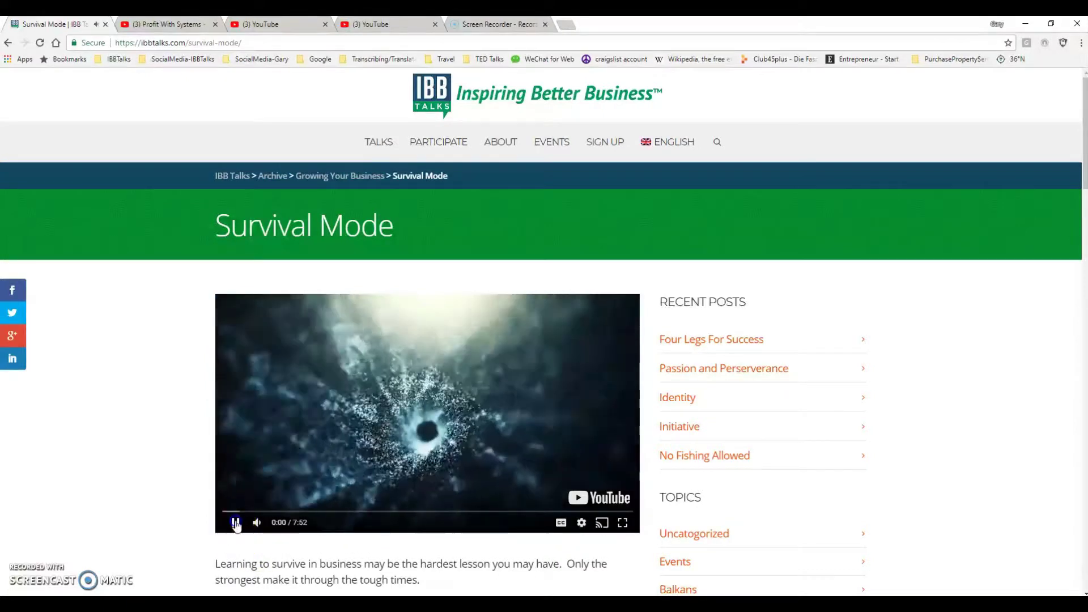
click(235, 522)
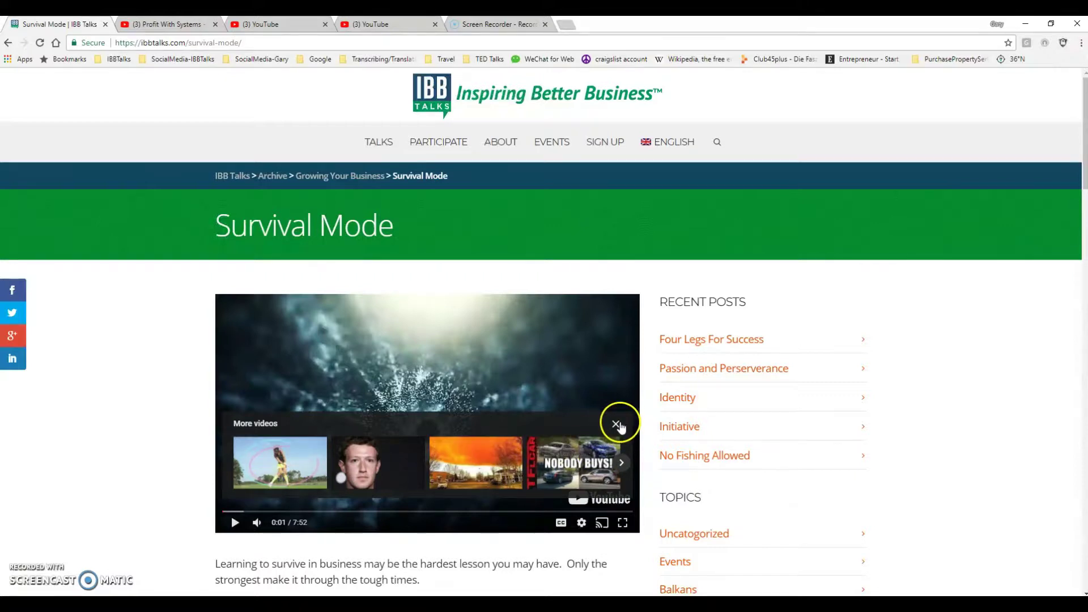
click(615, 424)
click(614, 425)
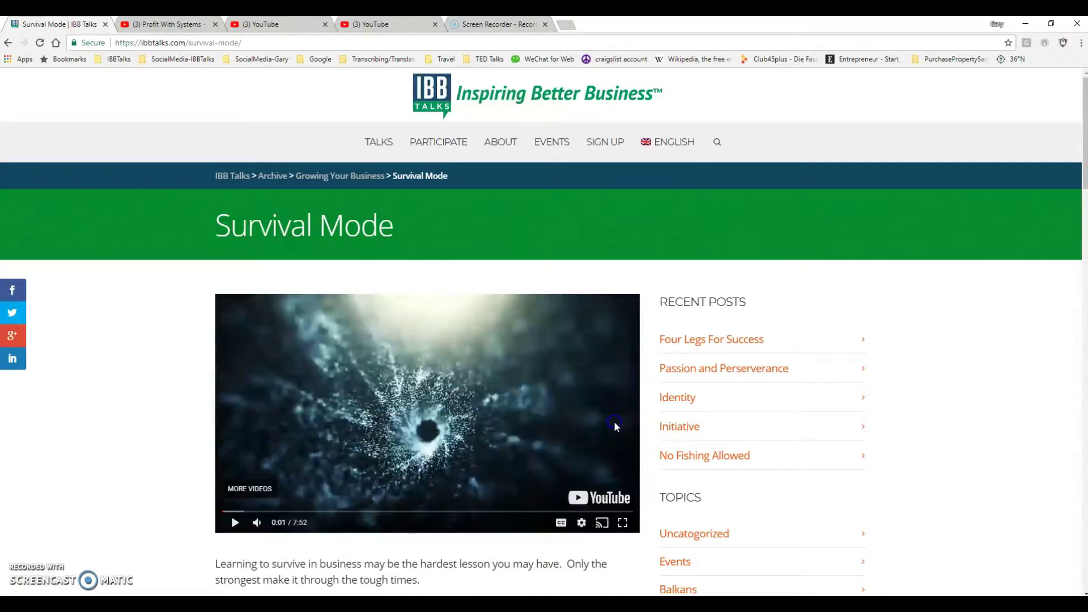
Show the Subtitles/CC choices in the embedded video's settings
click(581, 522)
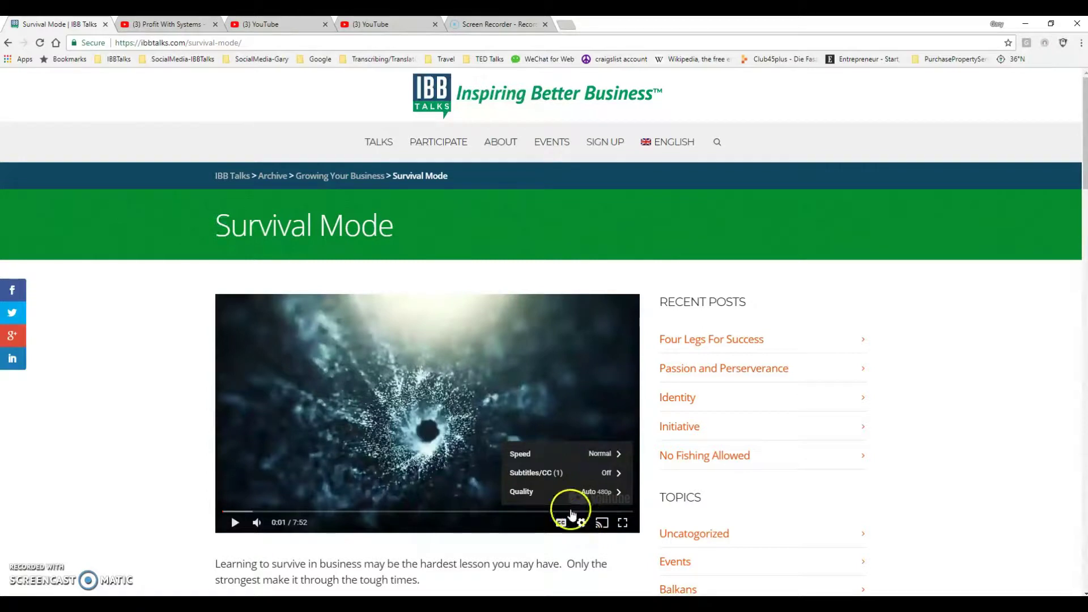
click(550, 476)
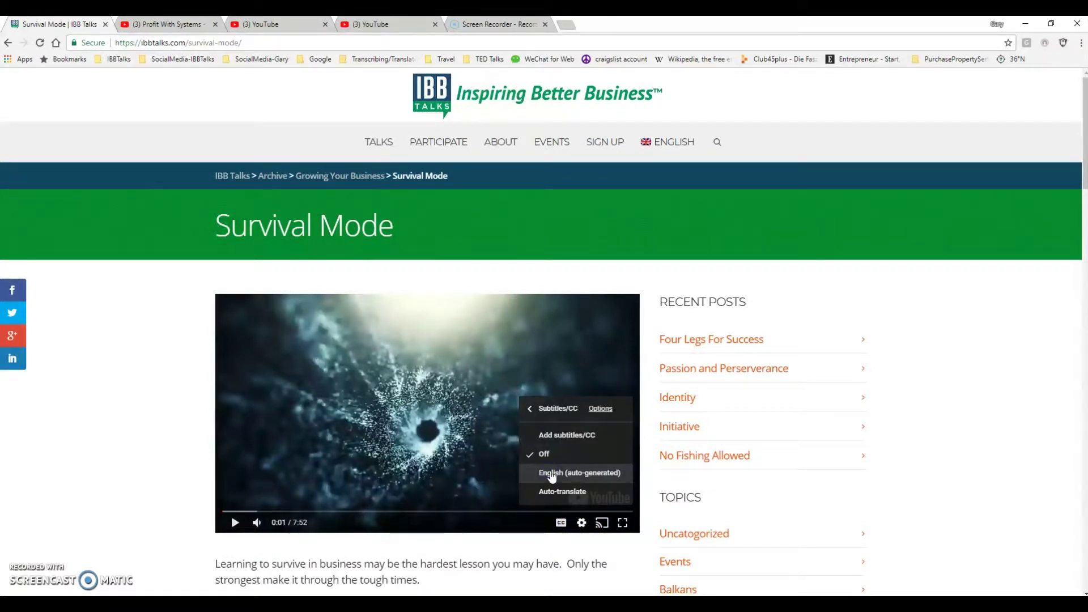
click(551, 476)
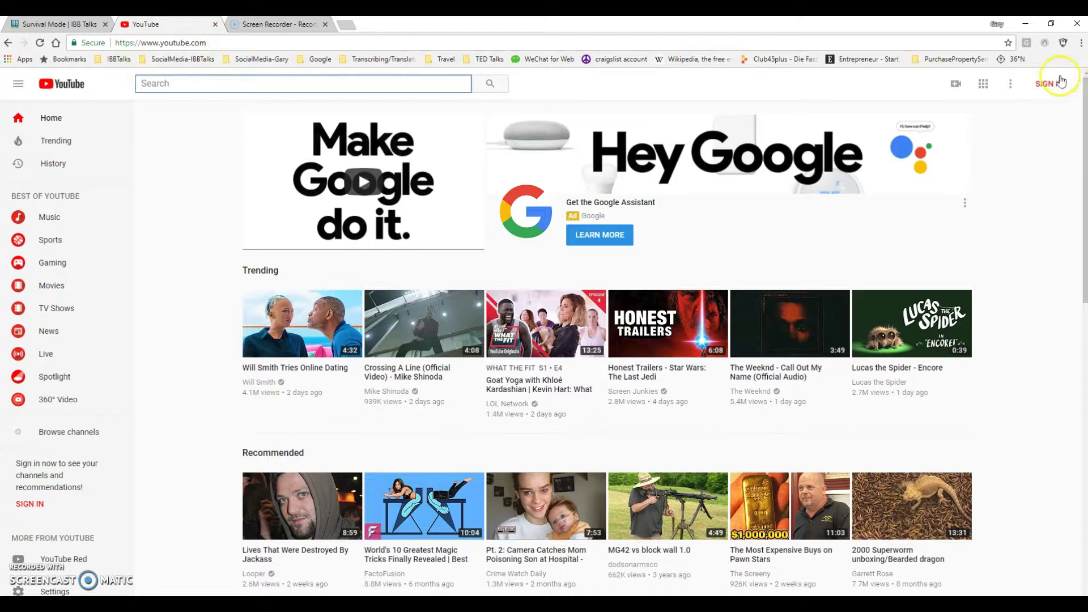
Sign in to YouTube with the personal Google account by entering the account password
click(1045, 90)
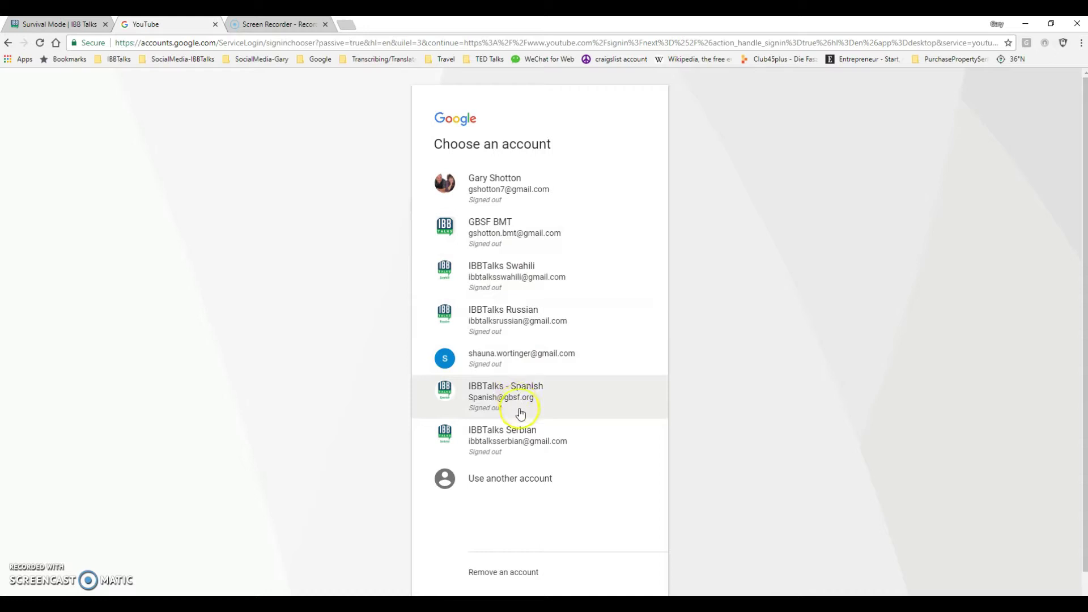
click(492, 189)
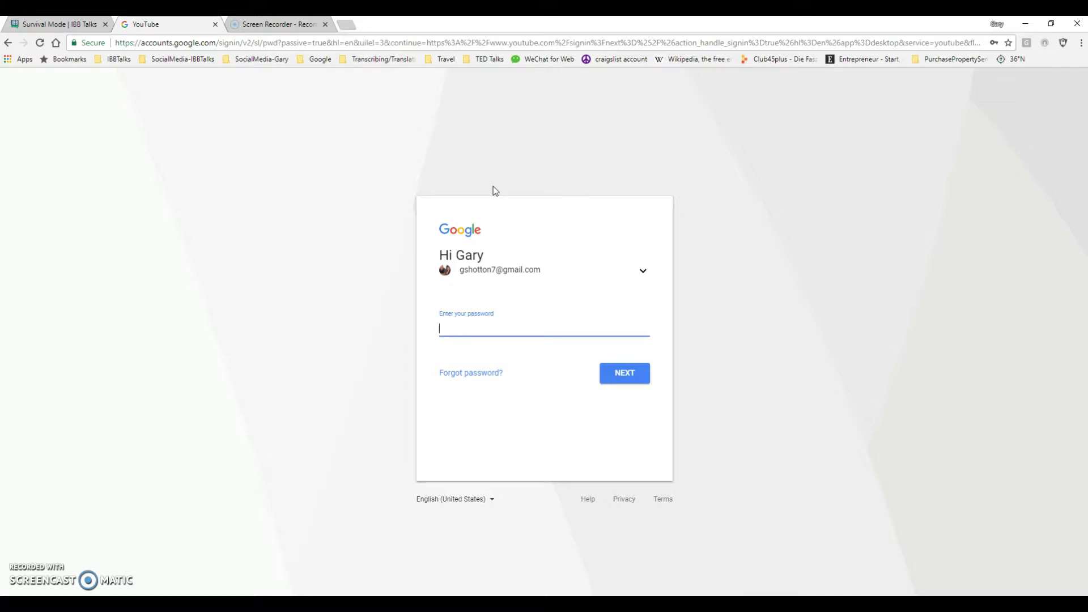
click(617, 379)
key(ctrl+v)
click(617, 387)
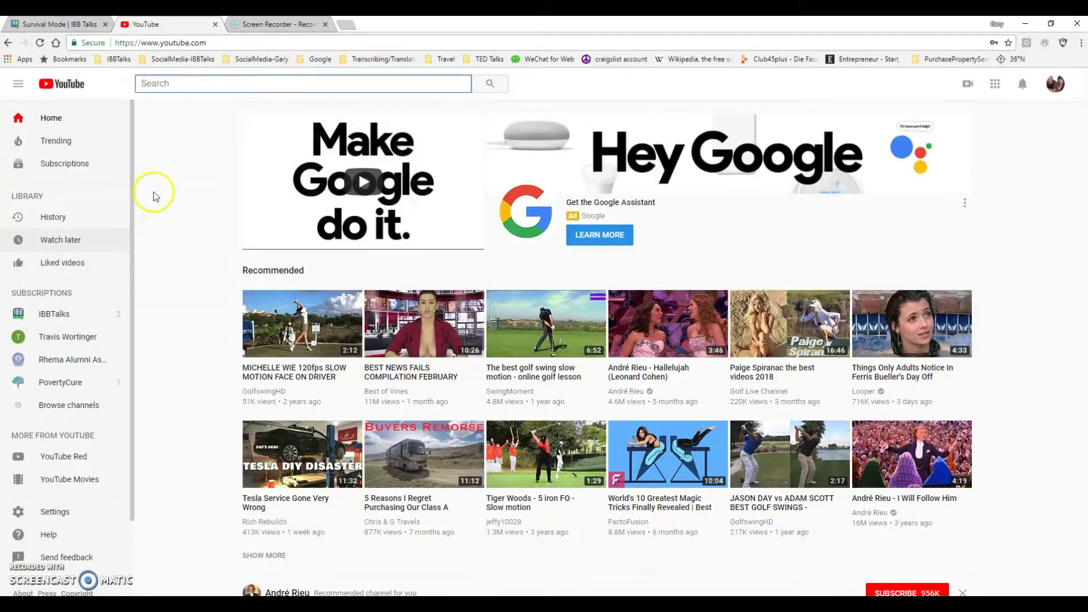
Search YouTube for "IBBTalks"
click(179, 85)
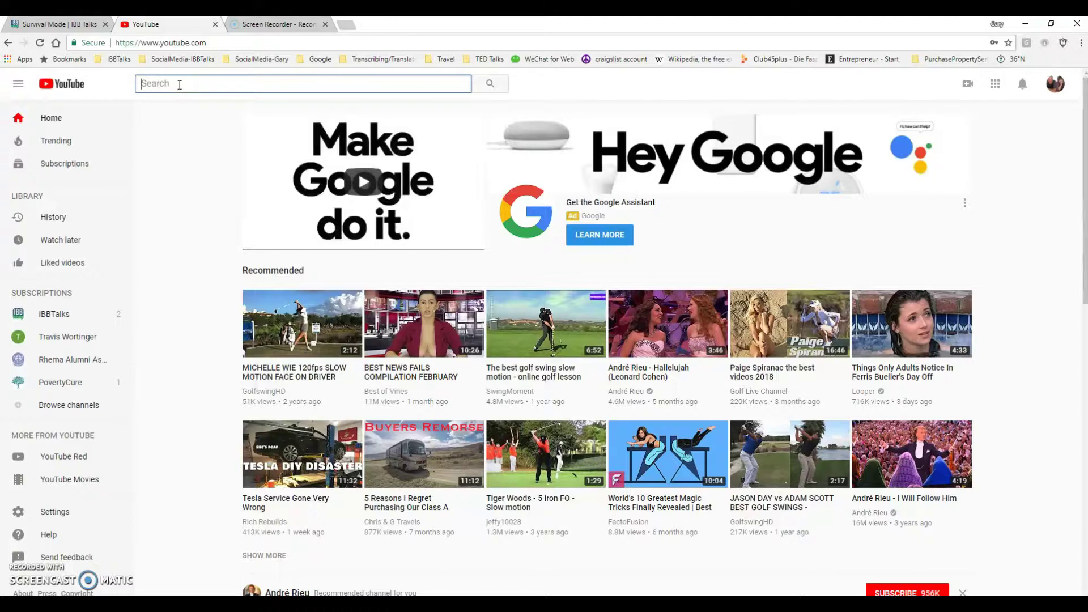
text(i)
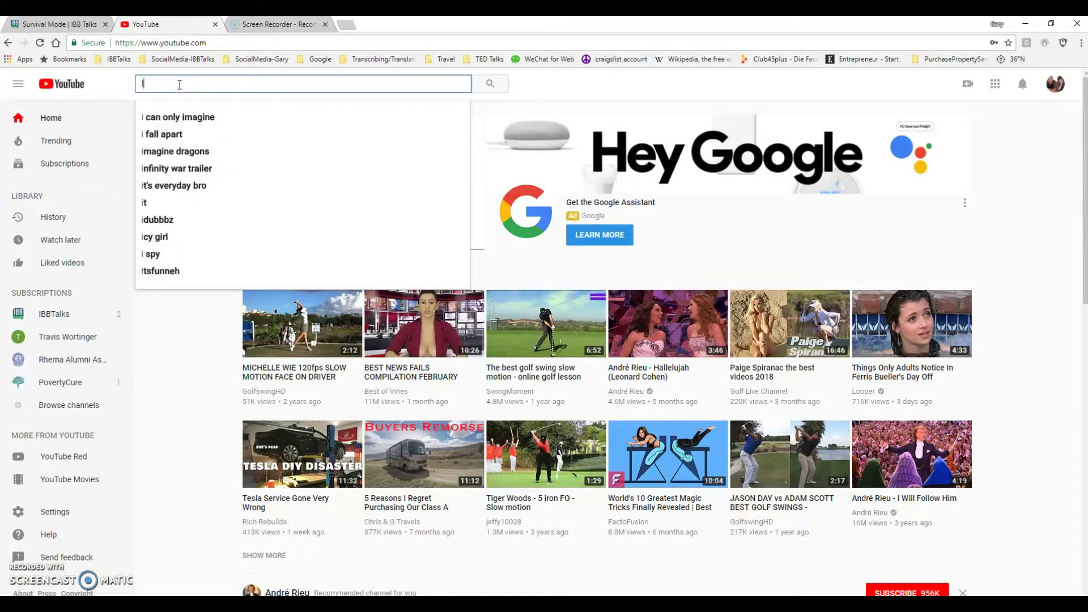
text(BBTaLKS)
key(BackSpace)
key(BackSpace)
key(BackSpace)
text(A)
key(BackSpace)
text(a)
key(BackSpace)
text(lks)
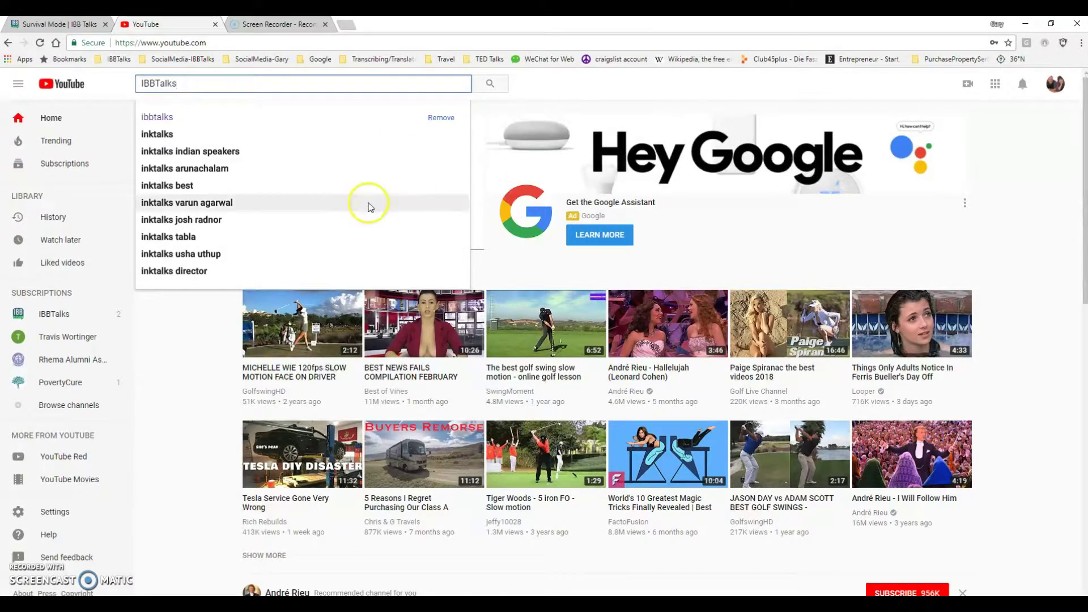
key(Return)
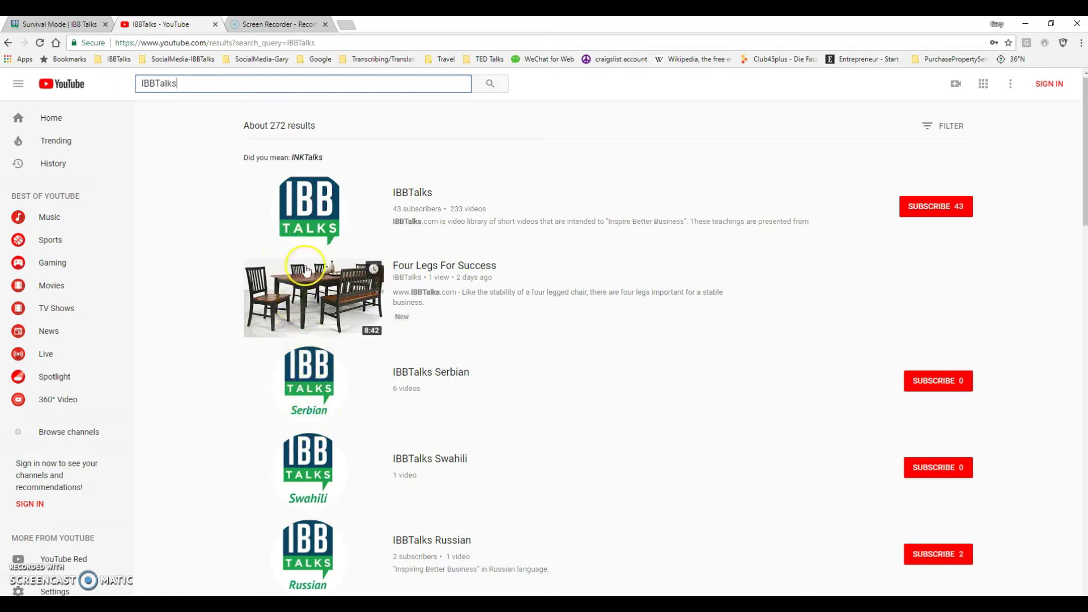
Open the IBBTalks channel's list of uploaded videos, pausing the channel's featured video on the way
click(316, 205)
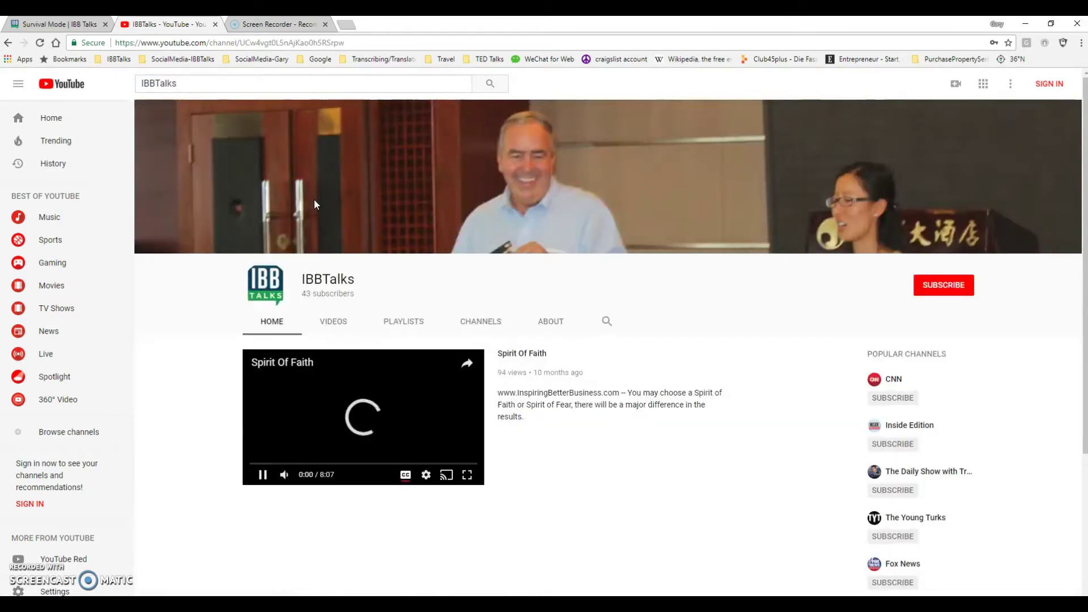
click(262, 476)
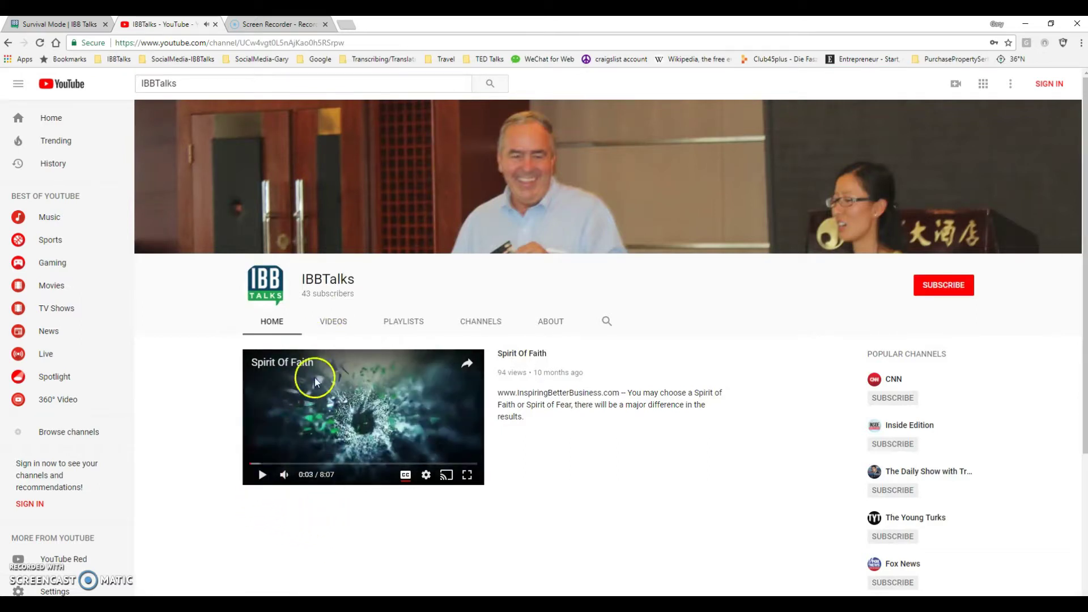
click(342, 321)
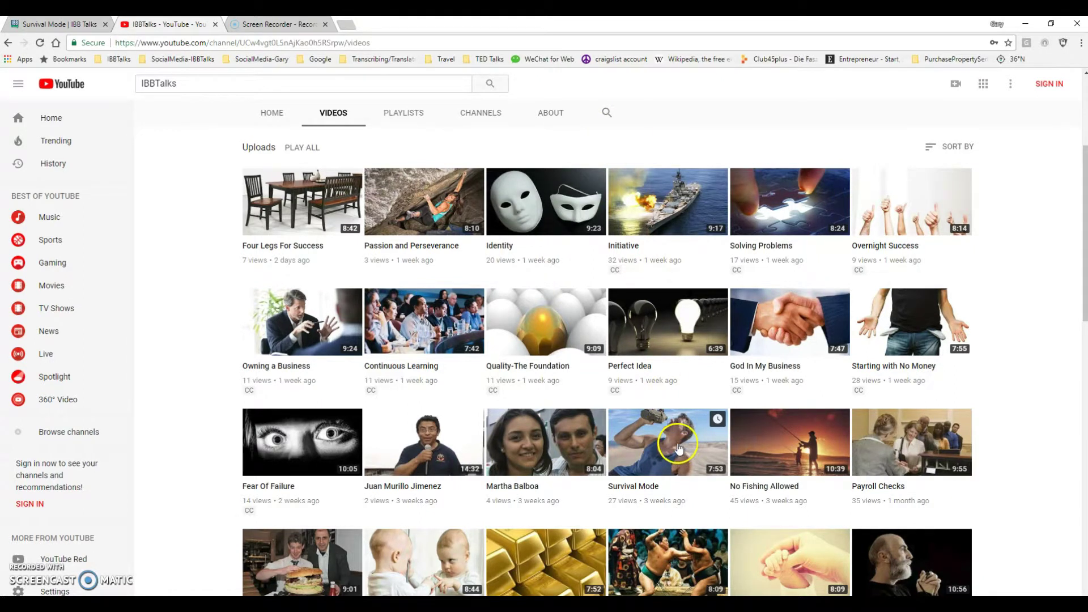
Open the Survival Mode video from the channel's uploads and pause it
click(606, 114)
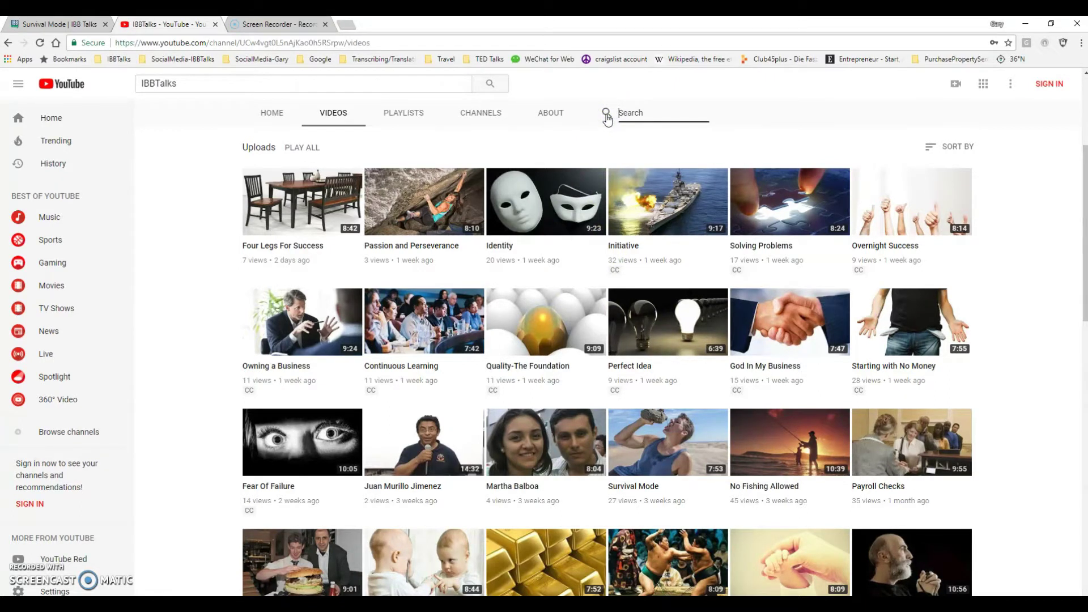
click(669, 440)
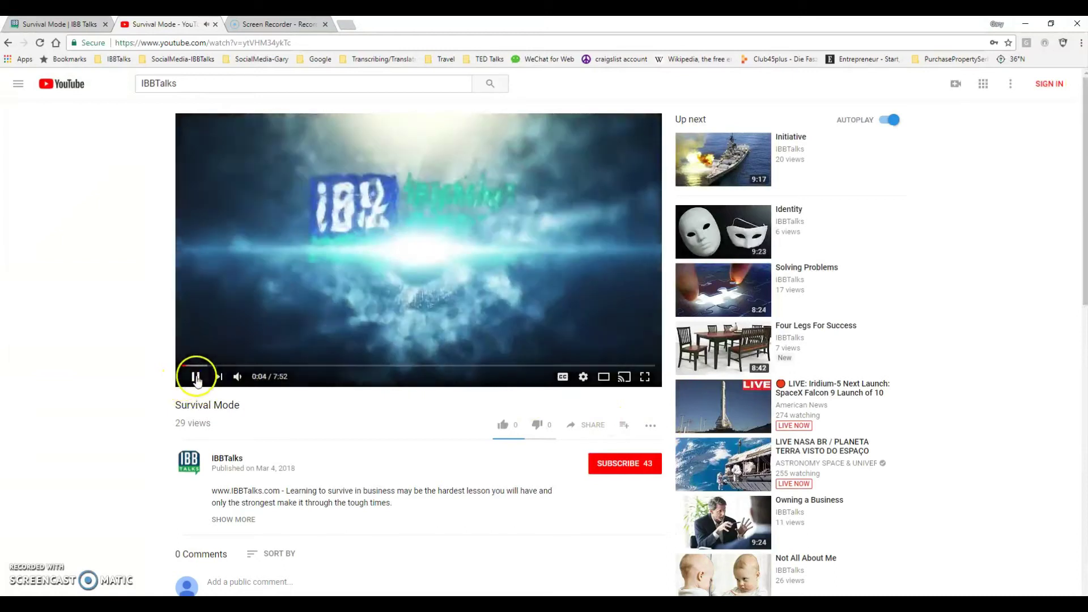
click(195, 376)
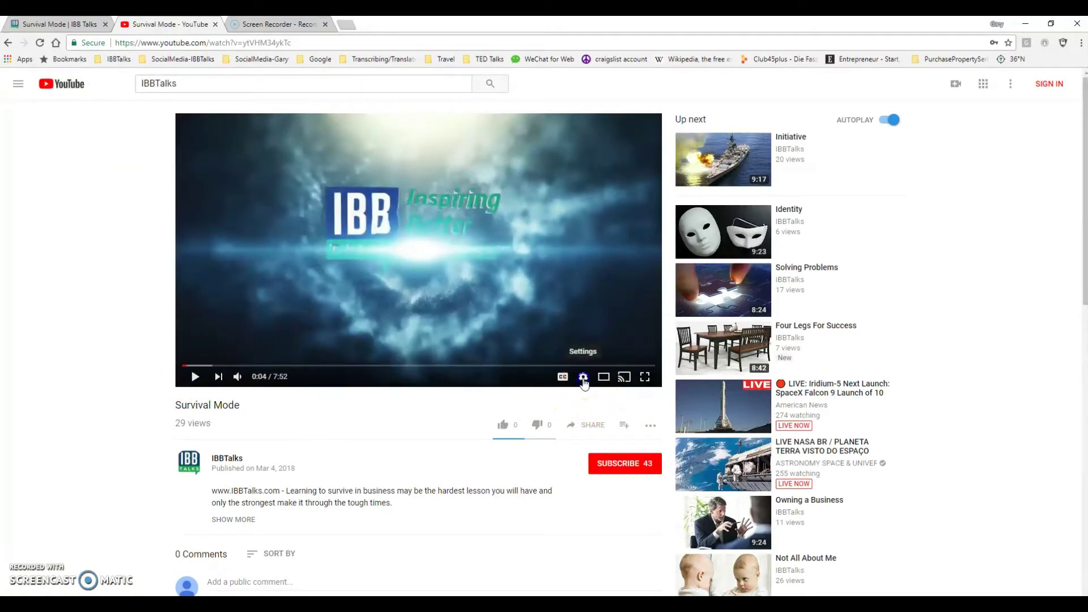
Check the Subtitles/CC options available for the Survival Mode video on its YouTube page, leaving them unset
click(583, 378)
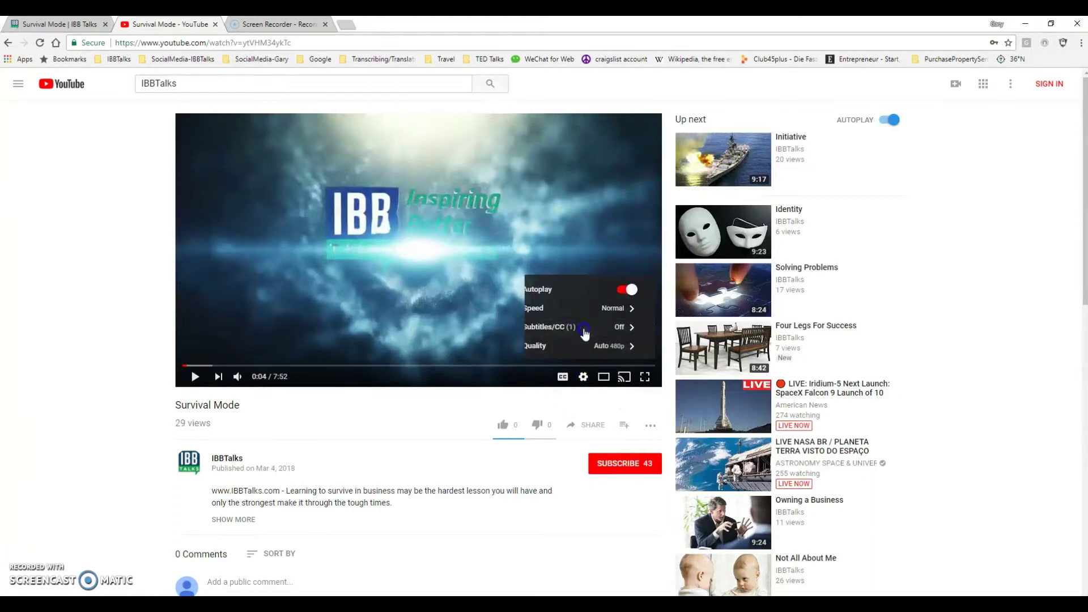
click(584, 326)
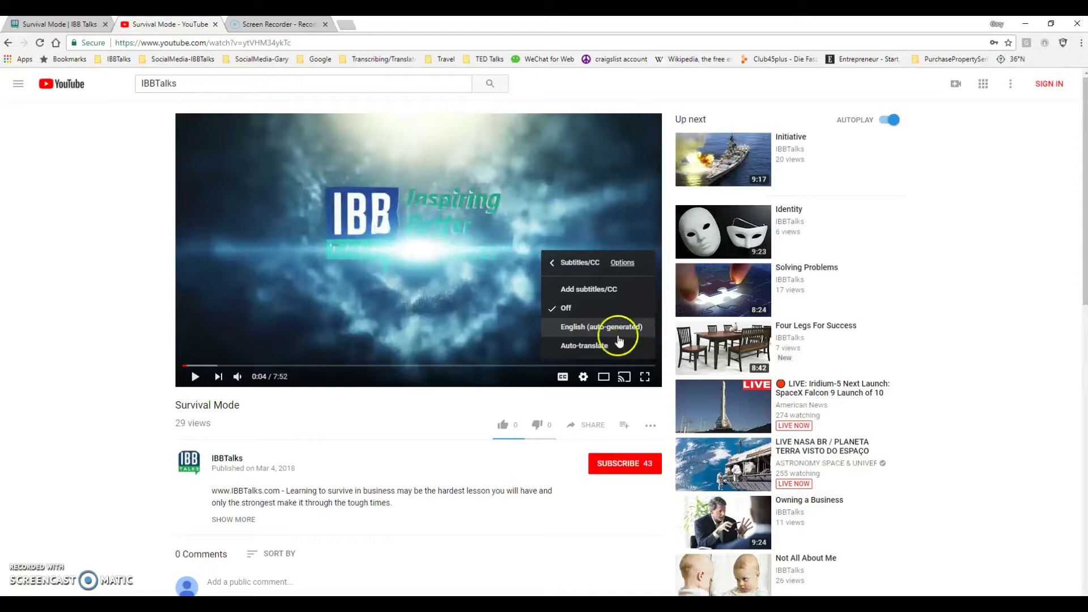
click(138, 355)
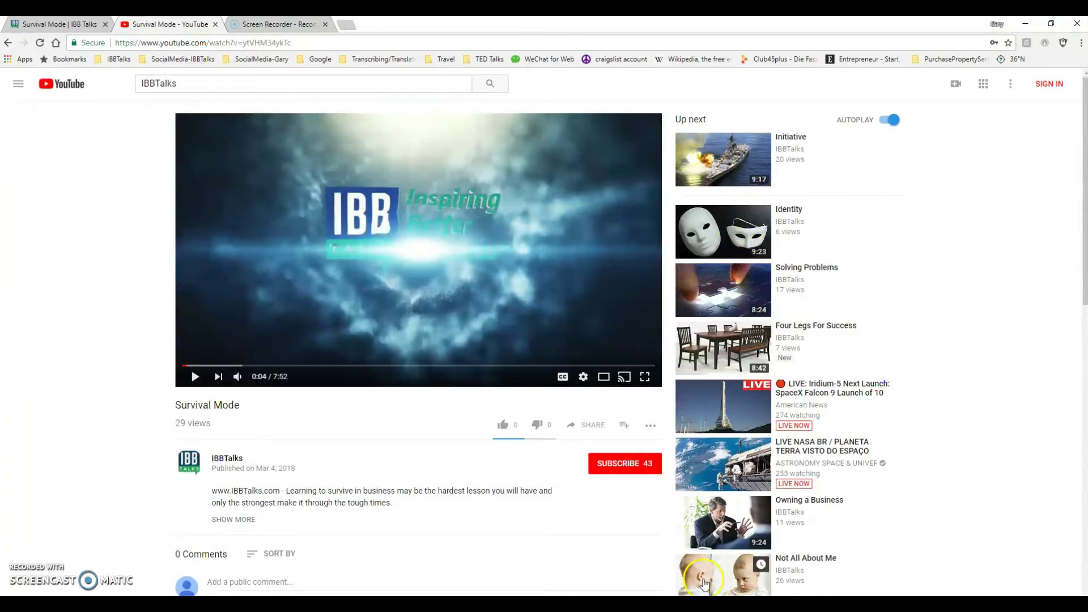
Open the Add translations editor for the Survival Mode video
scroll(705, 572, down, 3)
scroll(722, 518, up, 3)
click(651, 429)
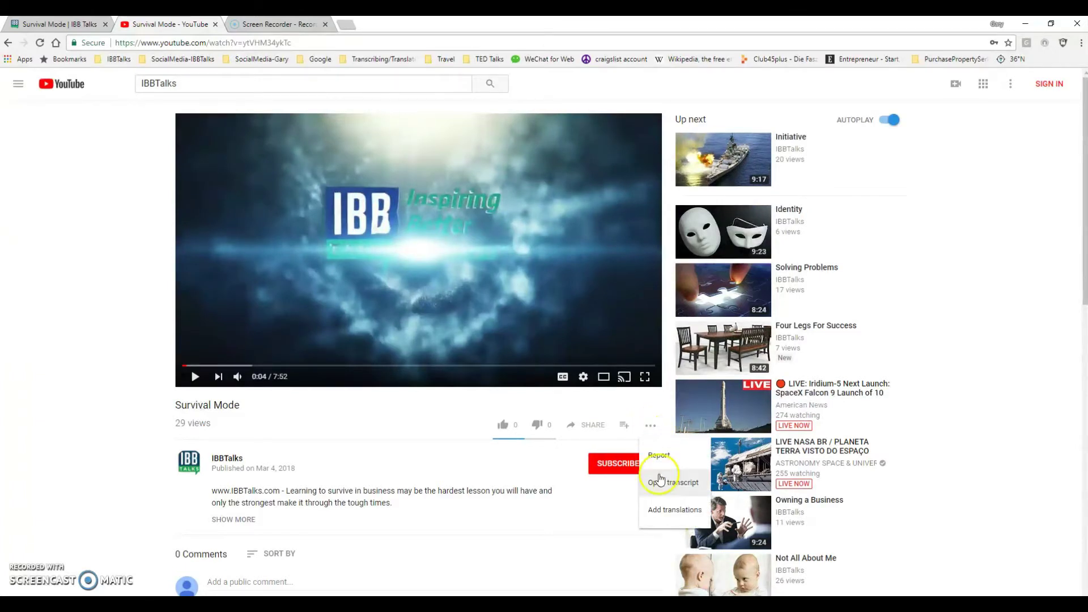
click(665, 516)
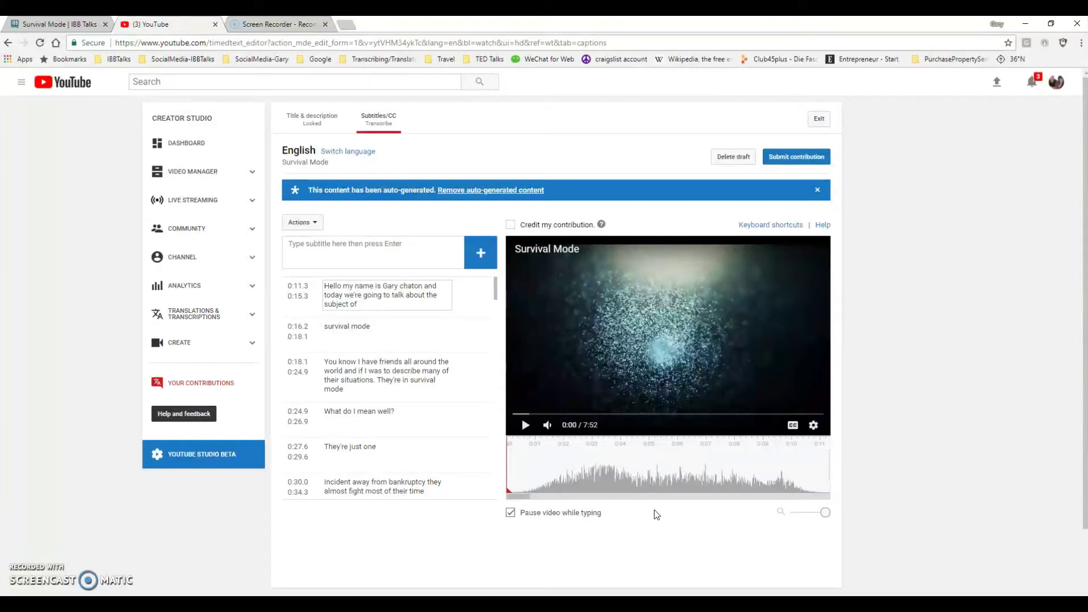
Pause the preview video in the subtitle editor and enable Credit my contribution
click(548, 371)
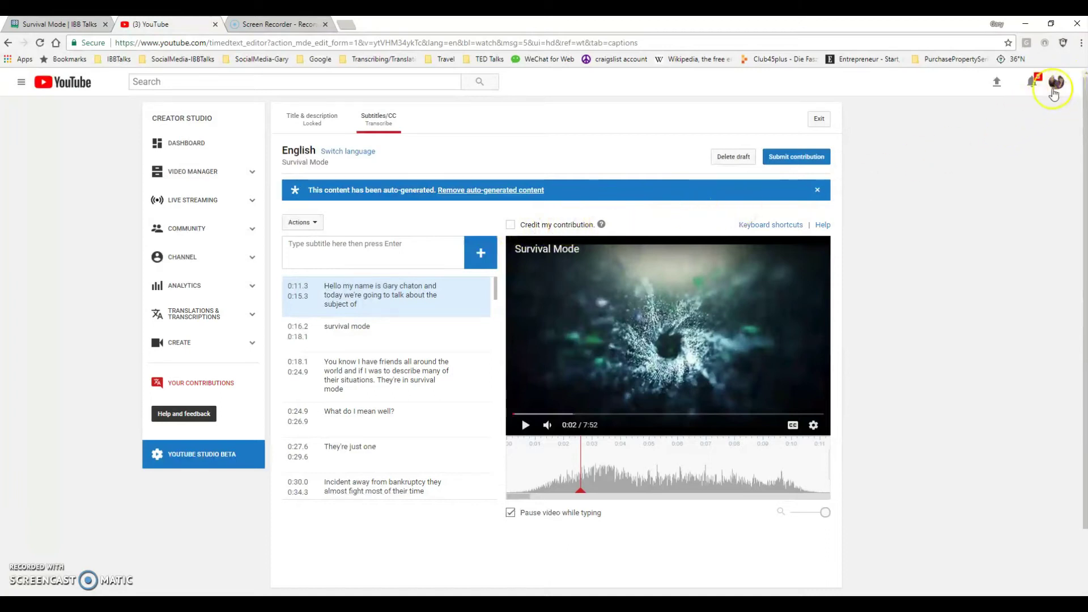
click(511, 226)
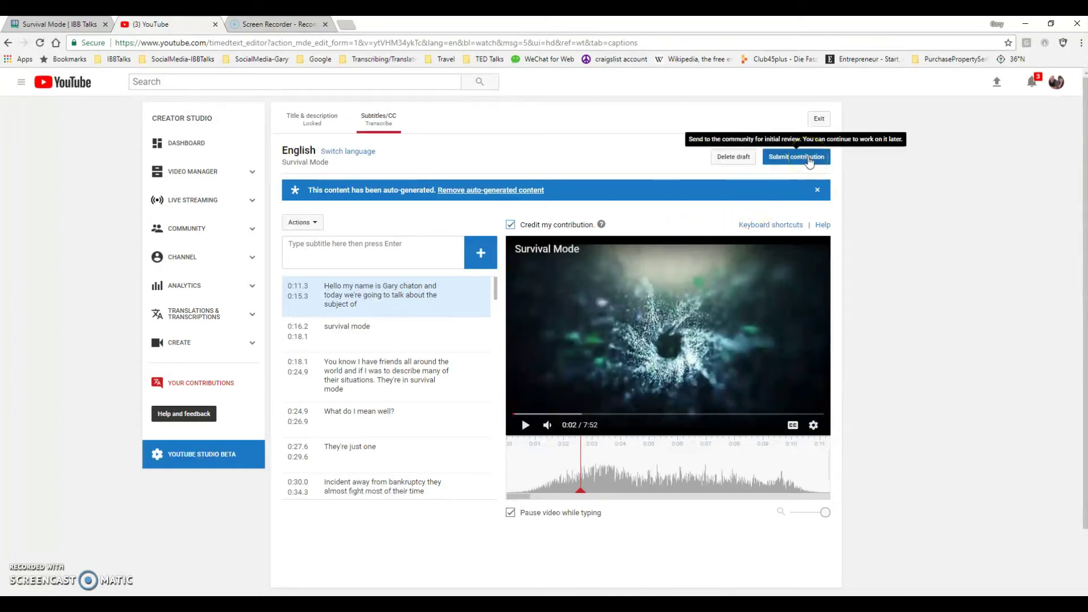
click(905, 177)
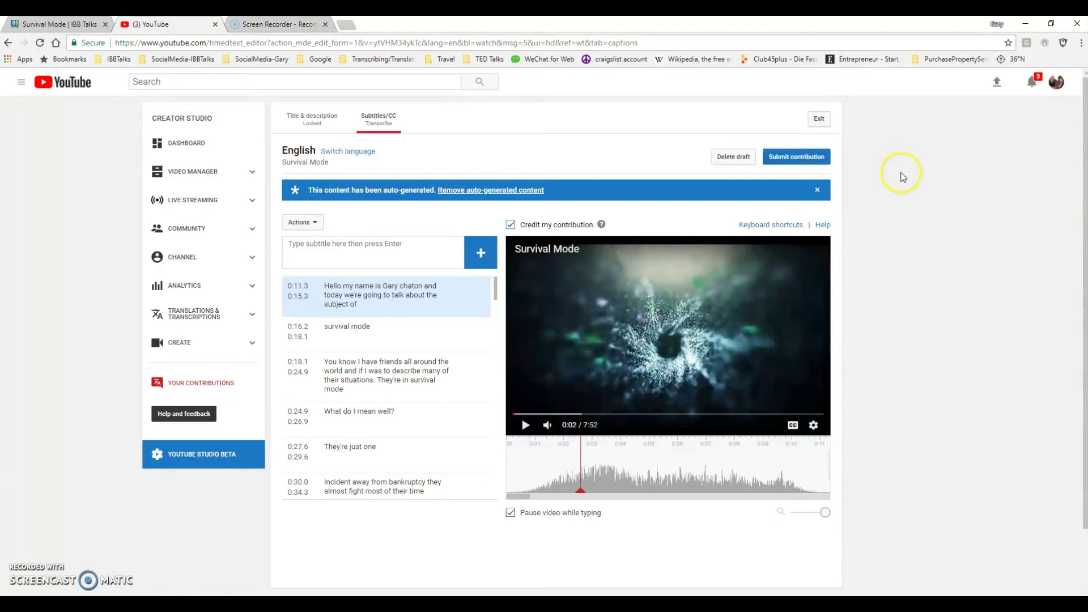